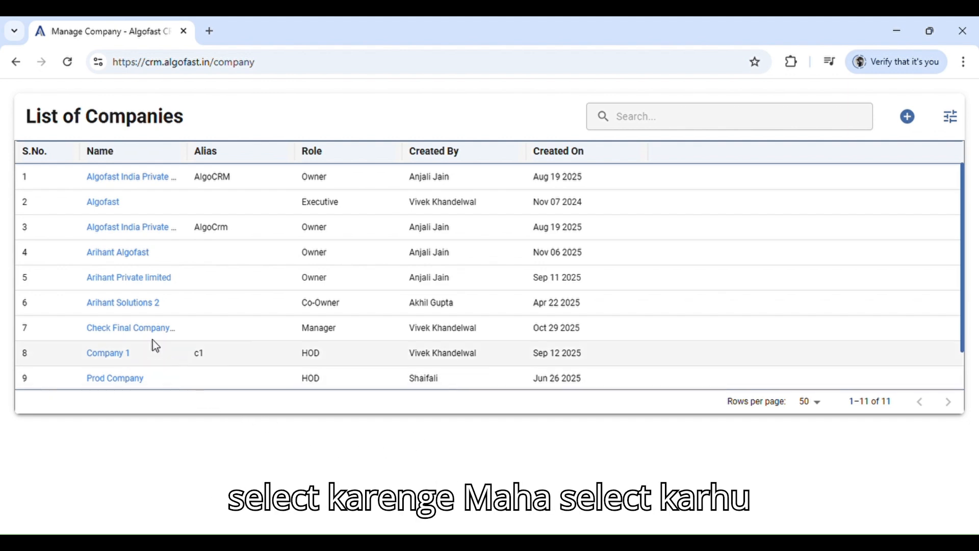
Open the company Arihant Solutions 2 and go to its Products list in the product master data
left_click(135, 306)
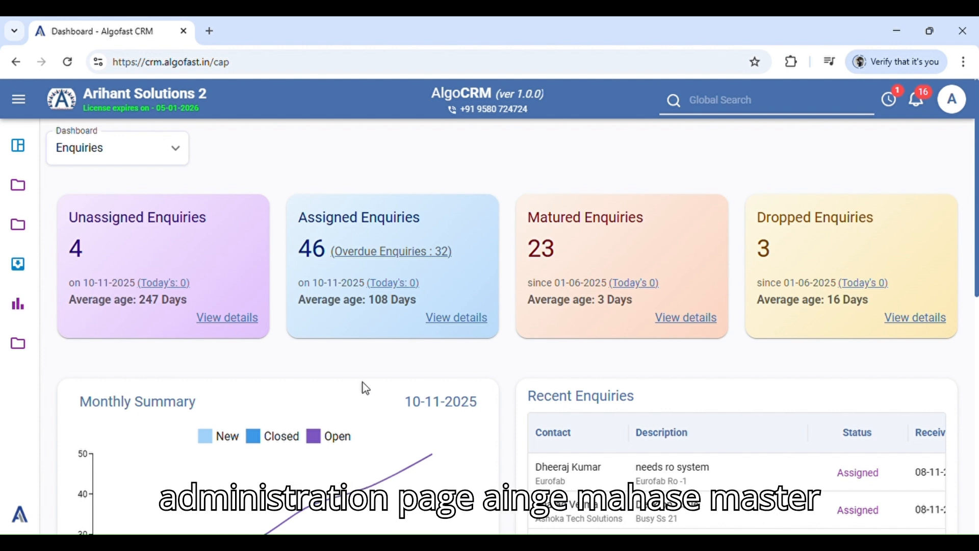
mouse_move(15, 346)
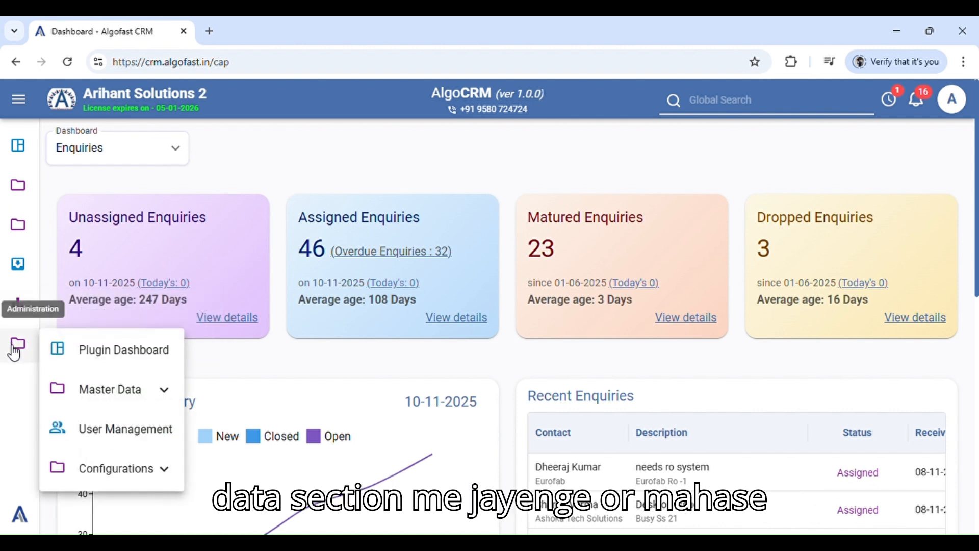
mouse_move(140, 395)
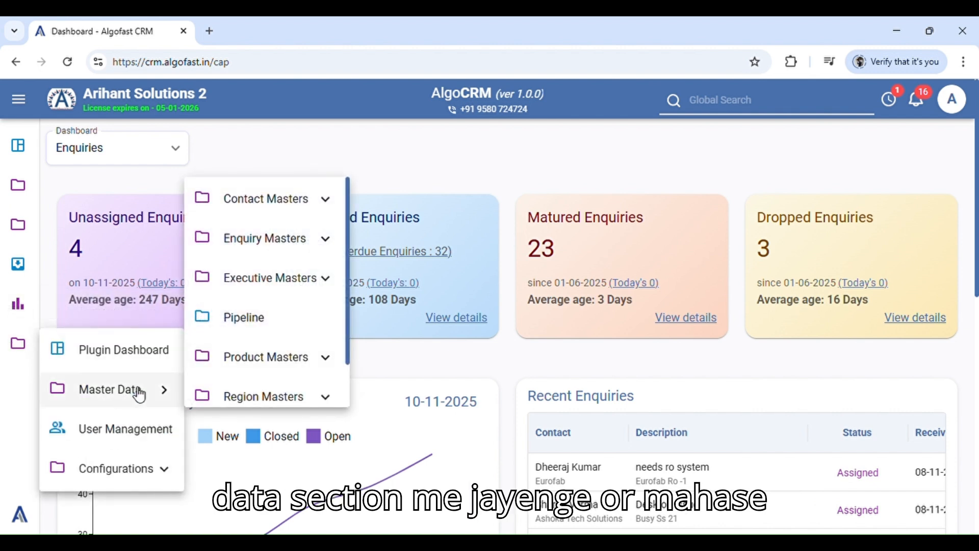
mouse_move(306, 367)
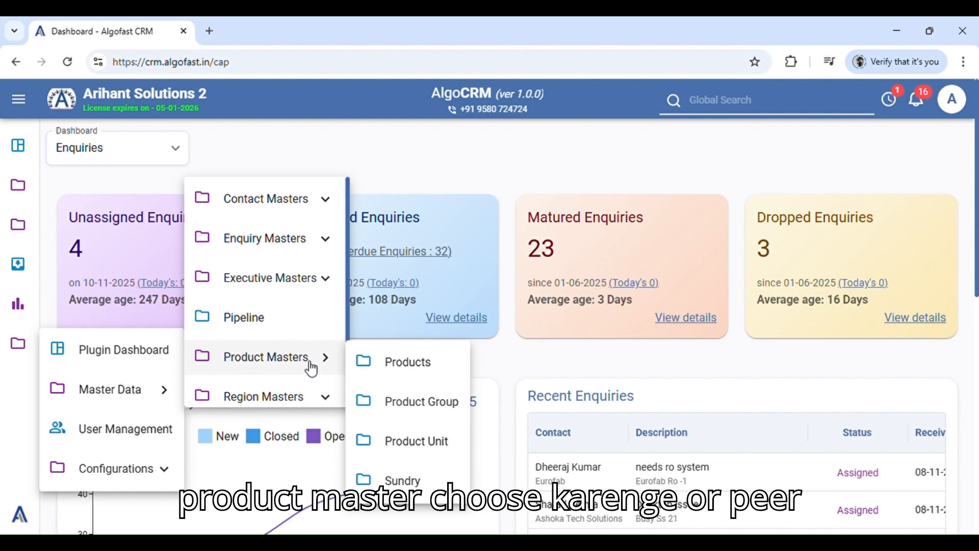
left_click(422, 366)
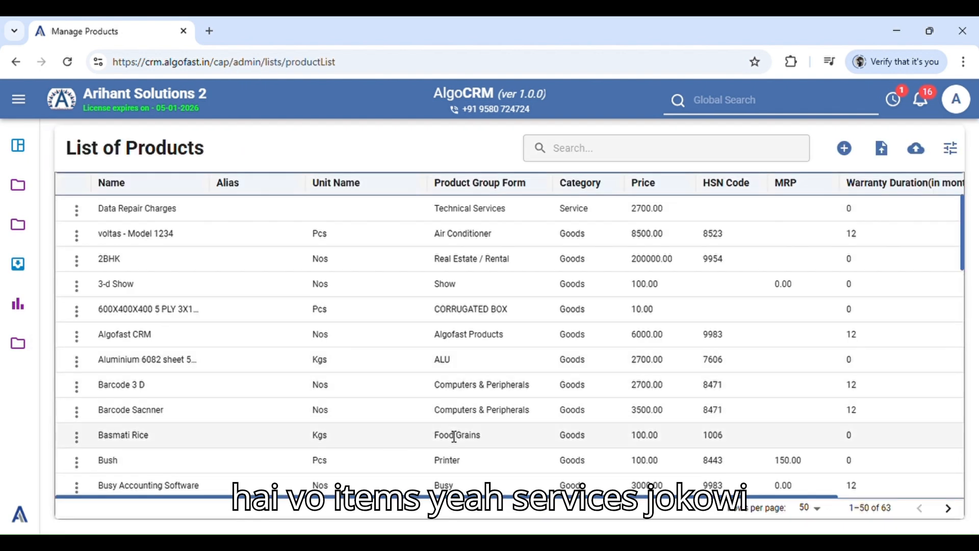
Start a new product record named Cloud Storage Service with the alias Service
scroll(505, 448, "down", 1)
scroll(504, 446, "down", 5)
scroll(503, 445, "up", 7)
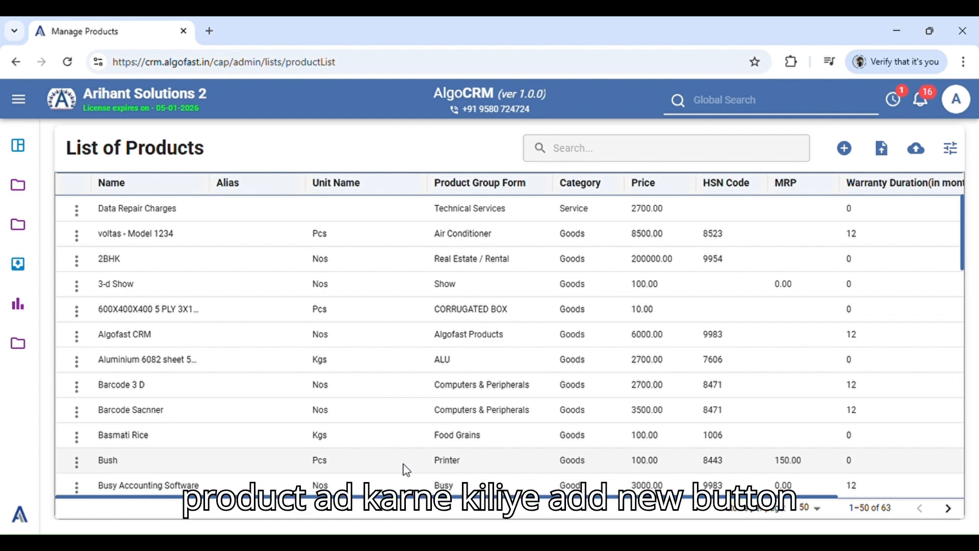
left_click(847, 149)
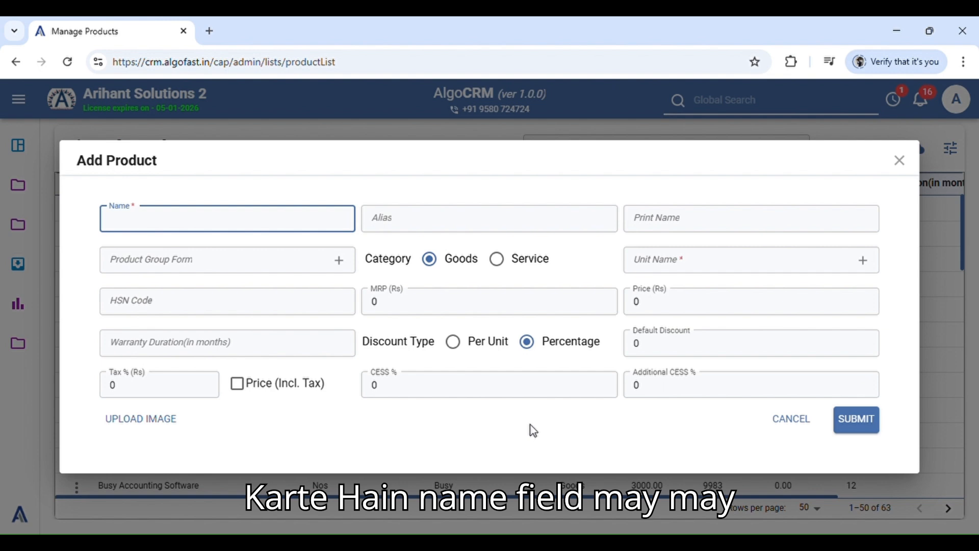
type("Cloud S")
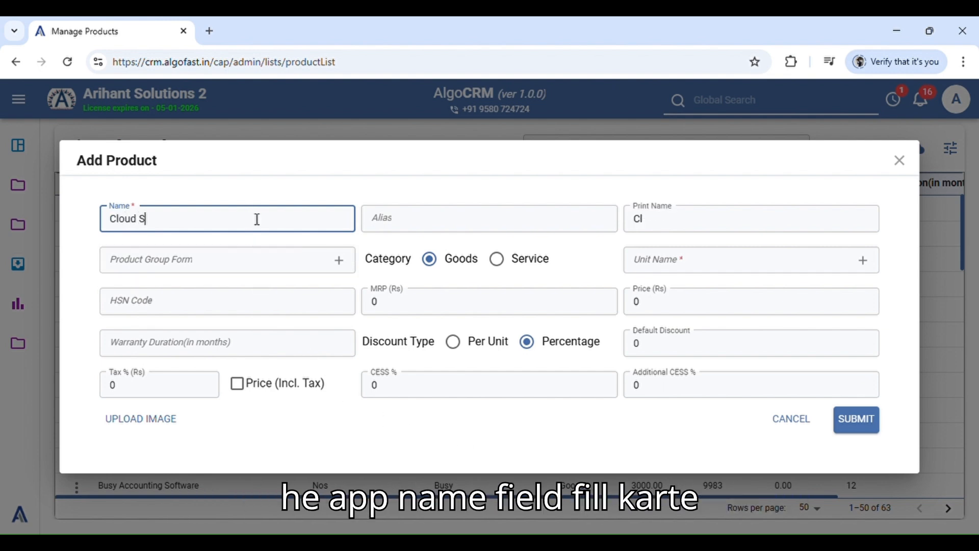
type("torage Service")
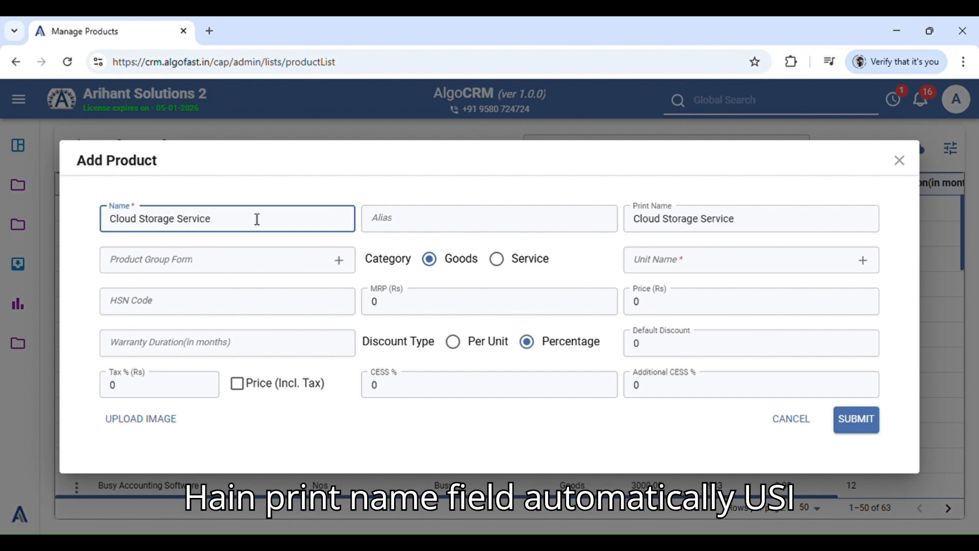
left_click(663, 220)
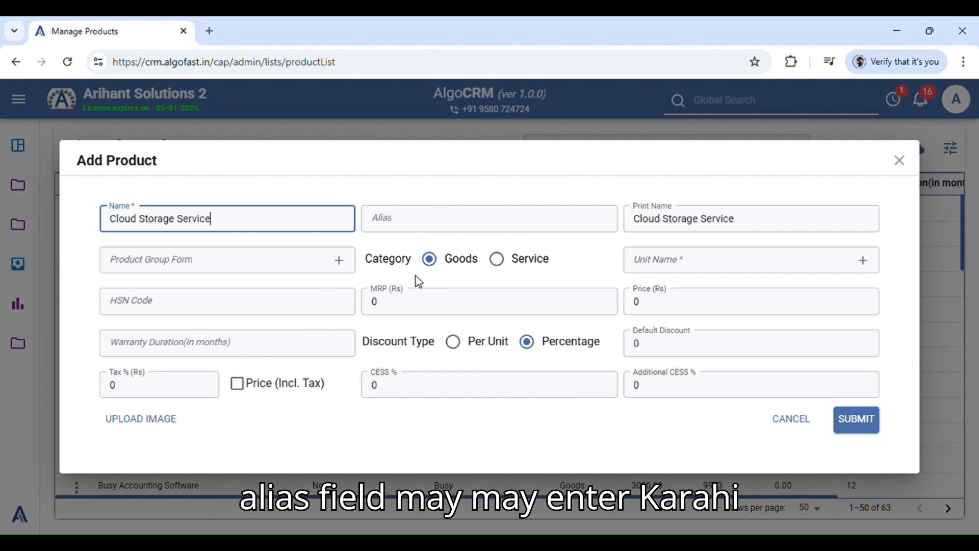
left_click(446, 228)
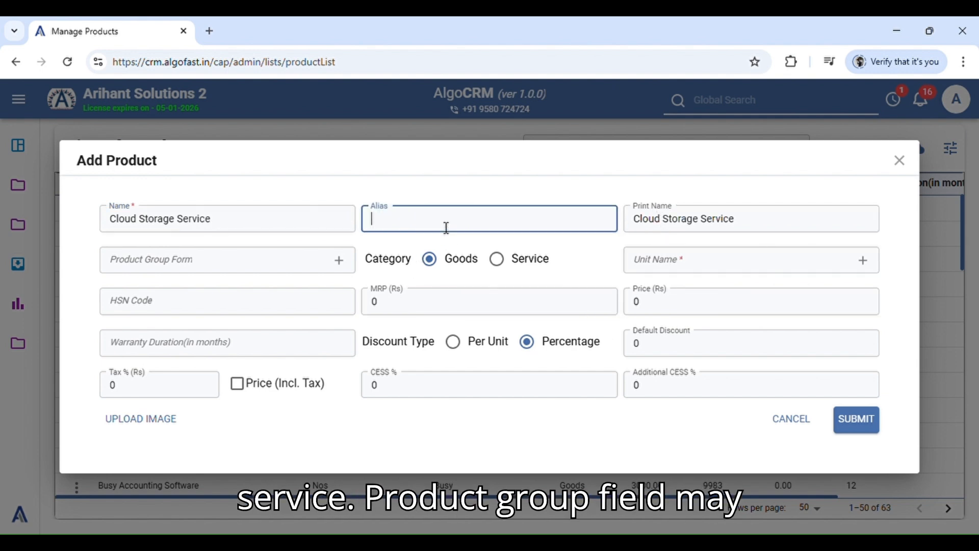
type("Service")
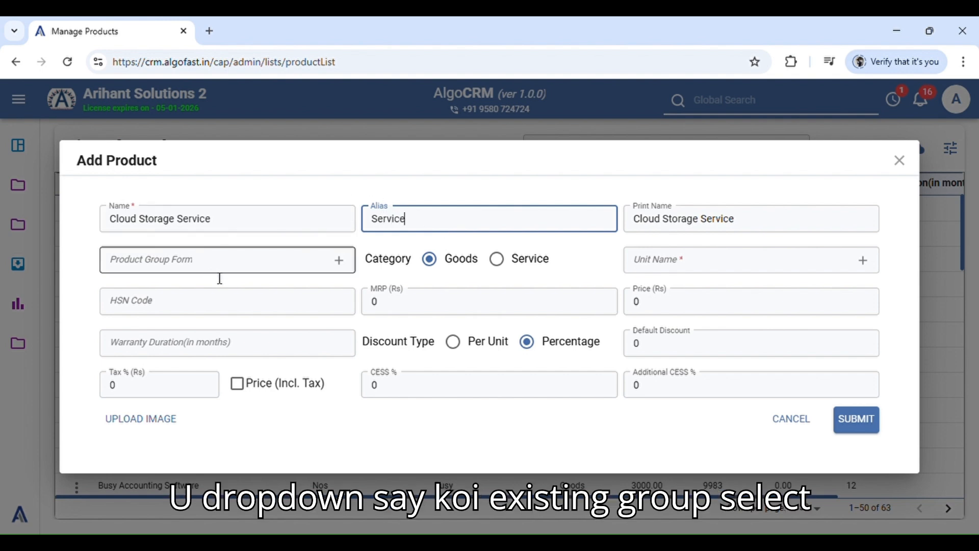
Assign the new product to the existing Algofast Products product group
left_click(241, 275)
scroll(248, 386, "down", 3)
scroll(248, 386, "down", 8)
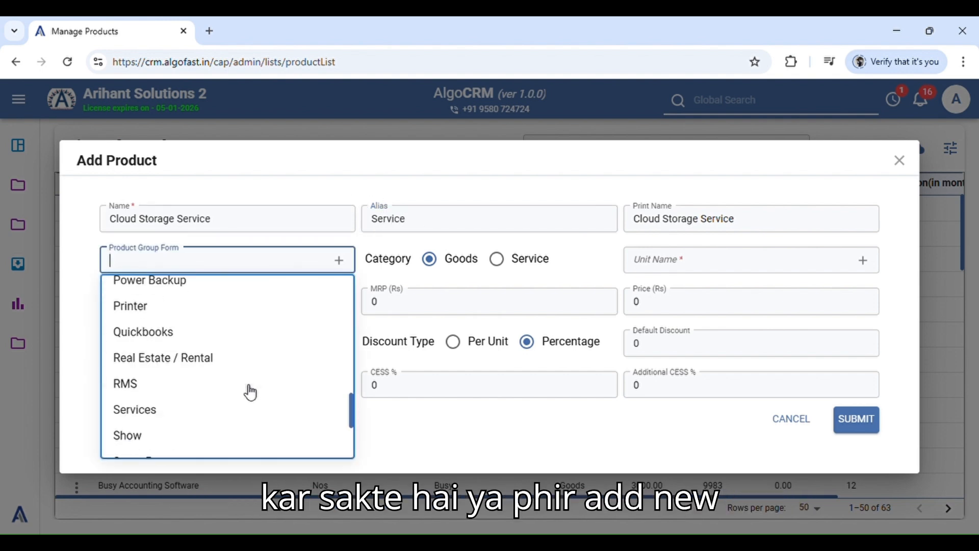
scroll(246, 389, "up", 10)
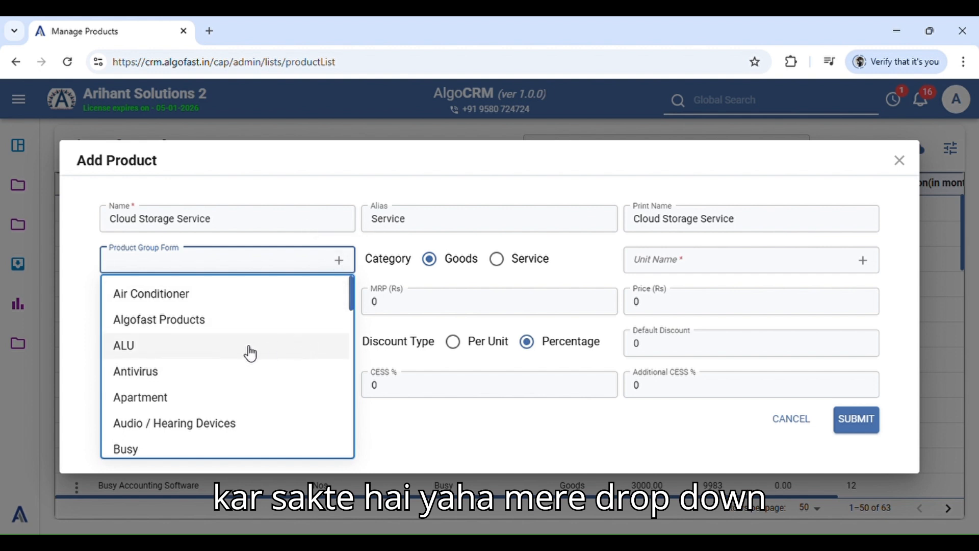
left_click(166, 320)
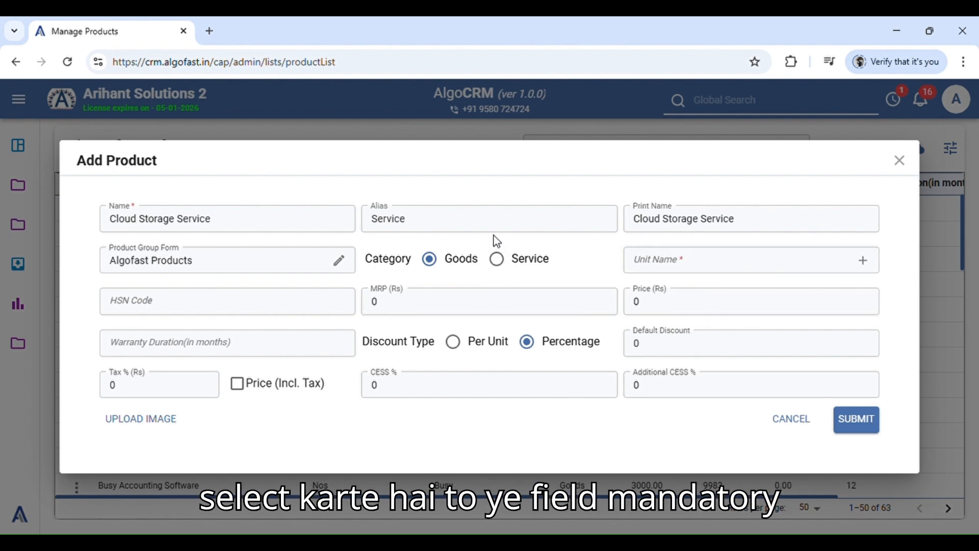
Keep the product's category as Goods and choose Nos as its unit
left_click(498, 261)
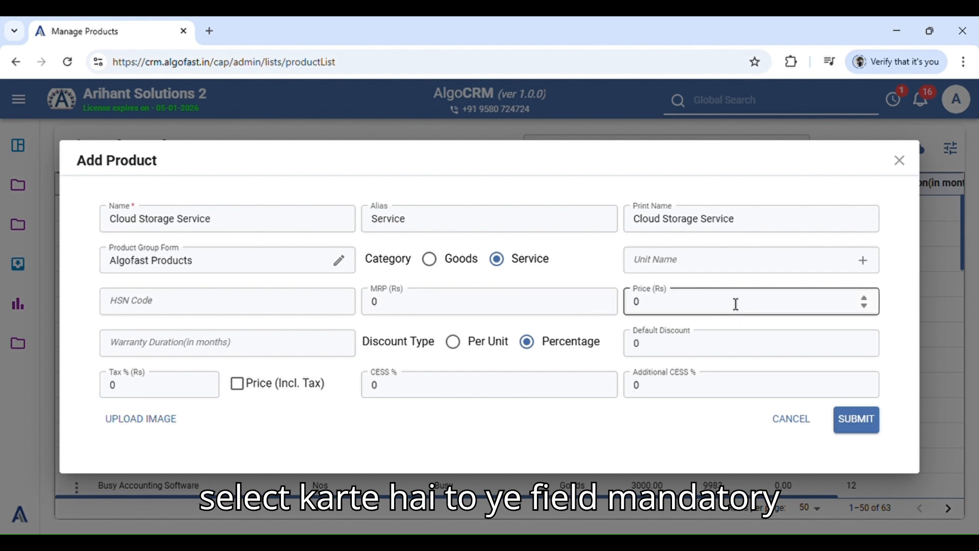
left_click(432, 262)
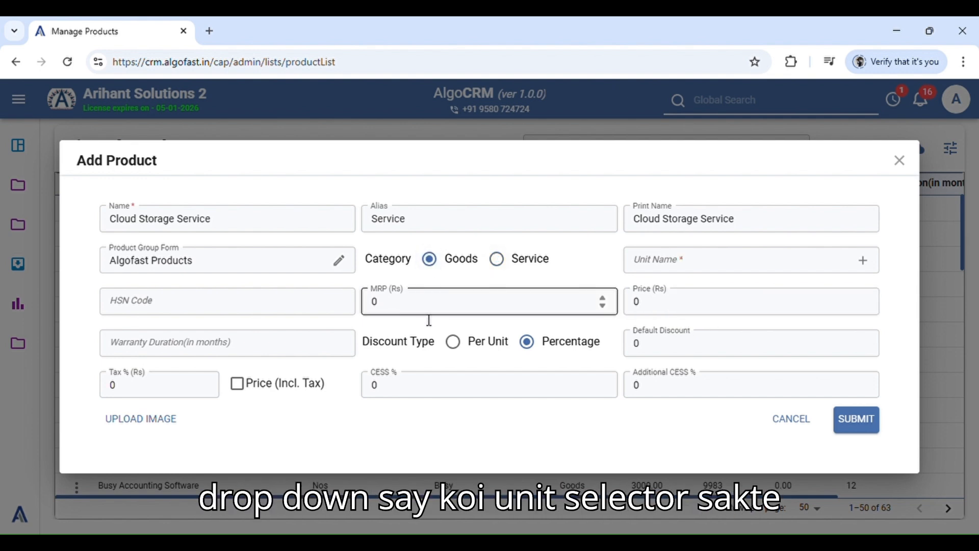
left_click(718, 272)
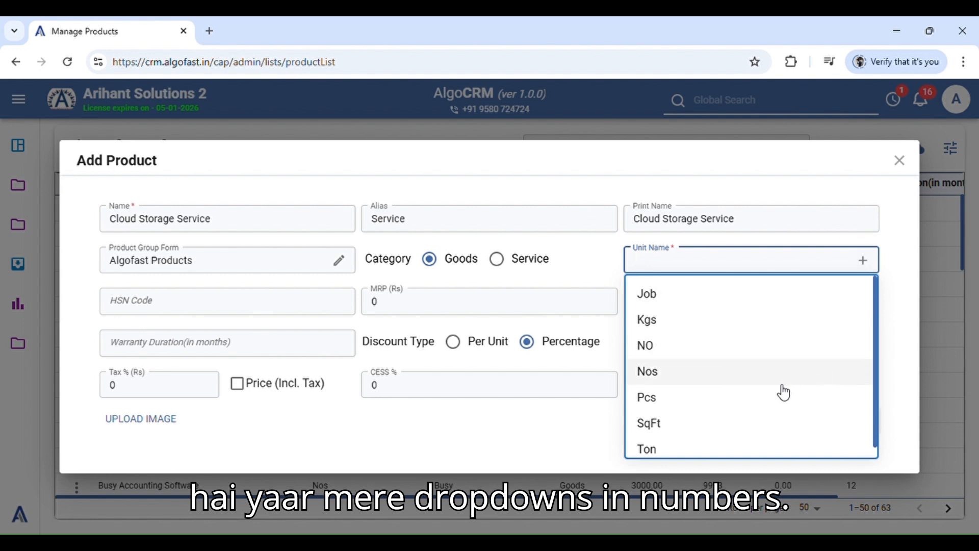
left_click(676, 373)
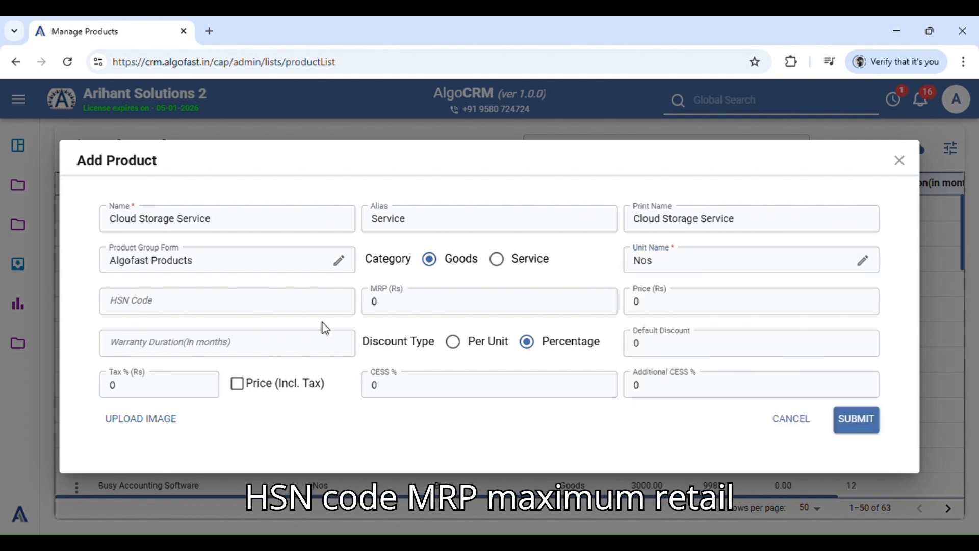
Enter HSN code 123456789, an MRP of Rs 29888 and a price of Rs 200000 for the product
left_click(276, 300)
type("1234")
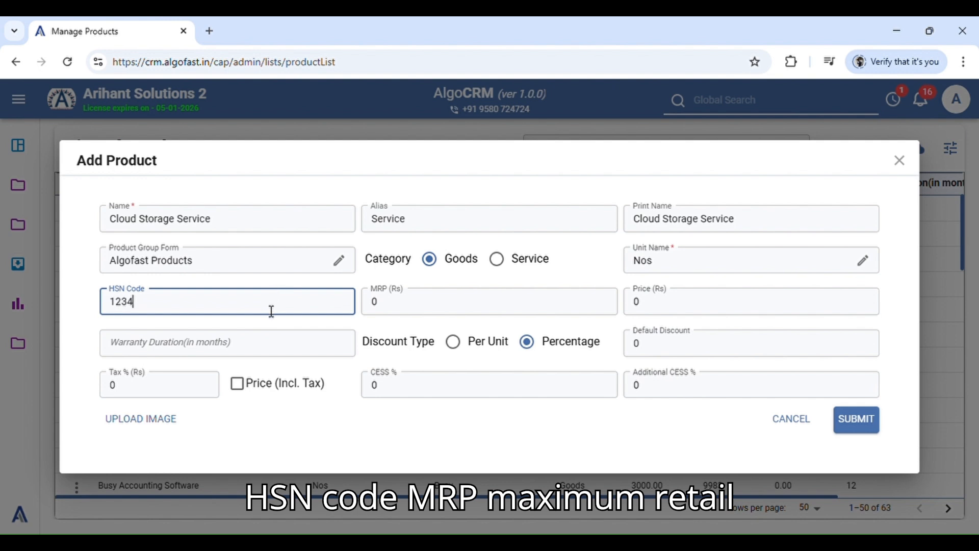
type("56789")
left_click(437, 303)
key("BackSpace")
type("2")
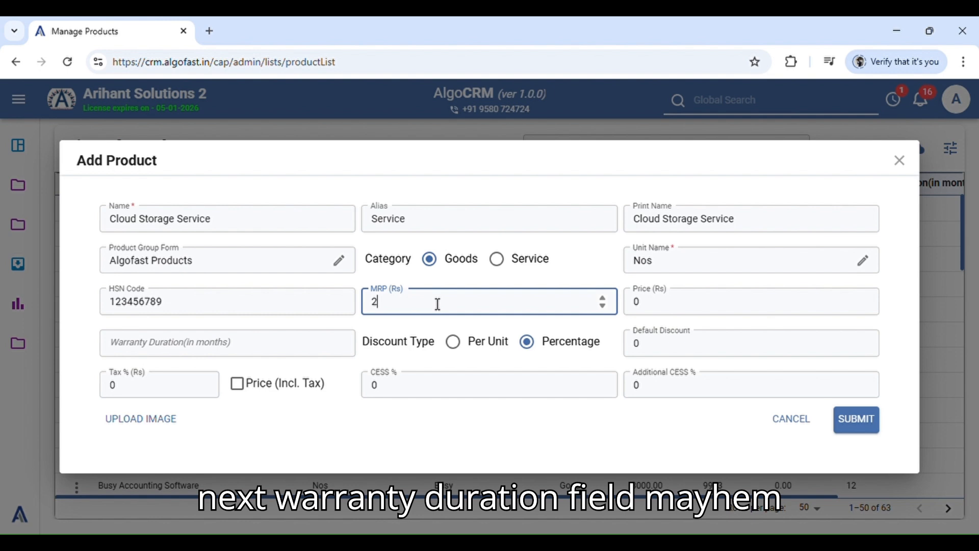
type("9888")
left_click(661, 306)
key("BackSpace")
type("200000")
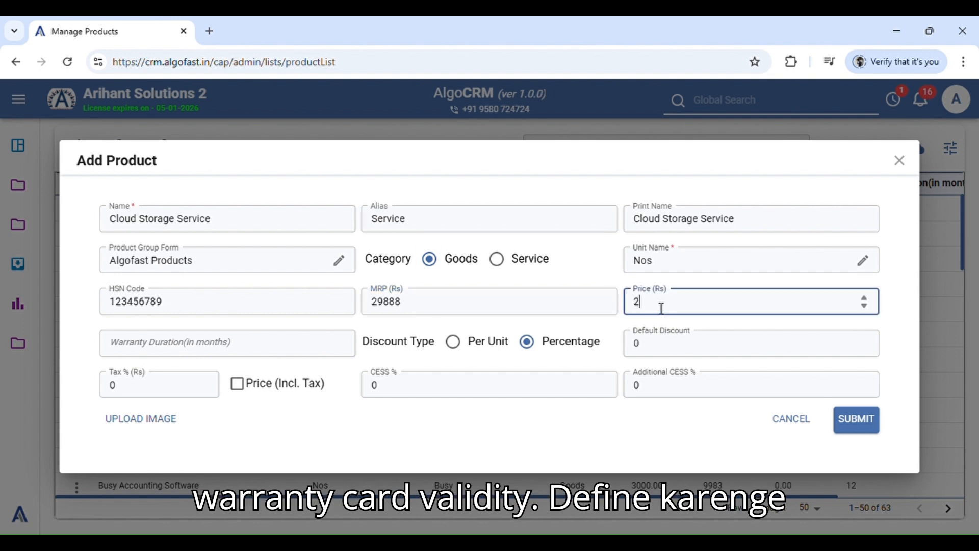
Set the warranty duration to 11 months and give the product a per-unit default discount of 21
left_click(251, 352)
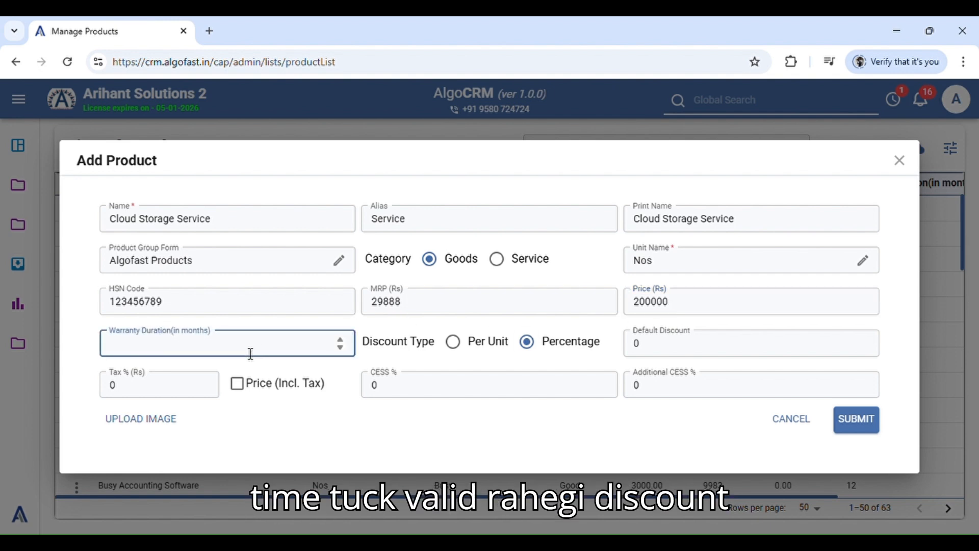
type("11")
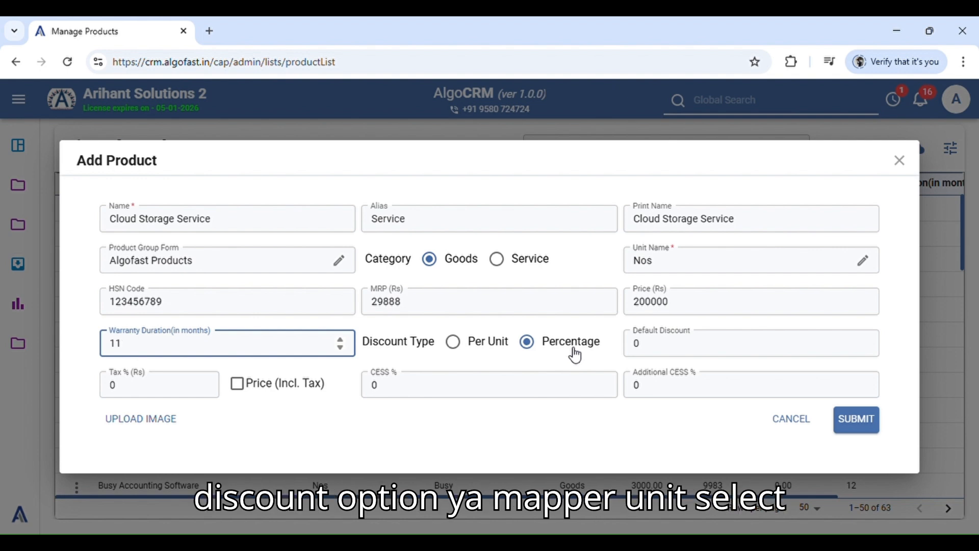
left_click(455, 345)
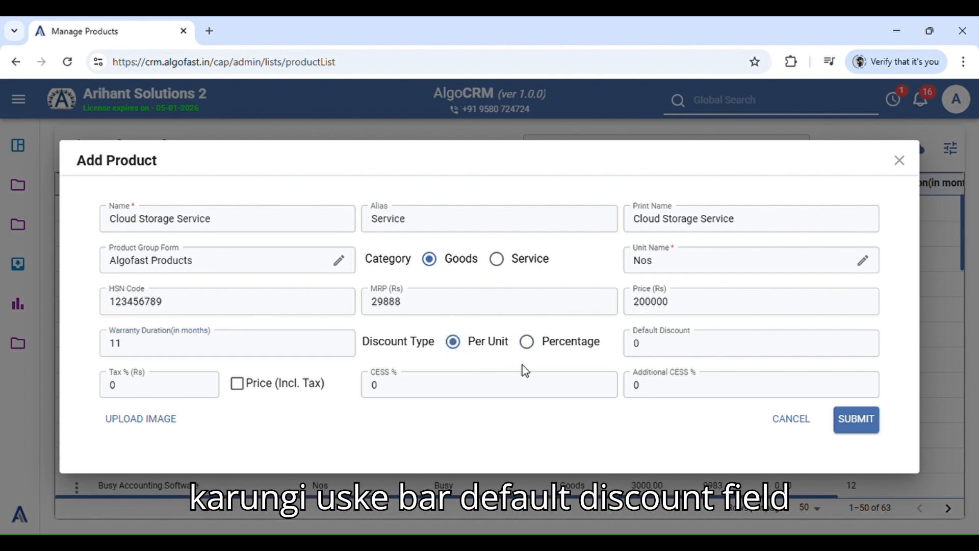
left_click(695, 349)
key("BackSpace")
type("21")
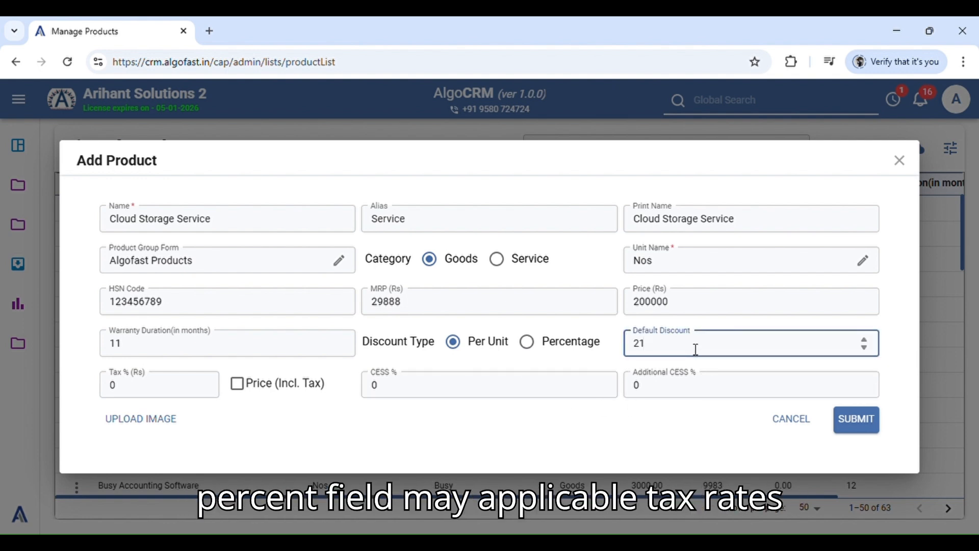
Set the product's tax to 5%, its CESS to 11% and its additional CESS to 11%
left_click(177, 393)
key("BackSpace")
type("5")
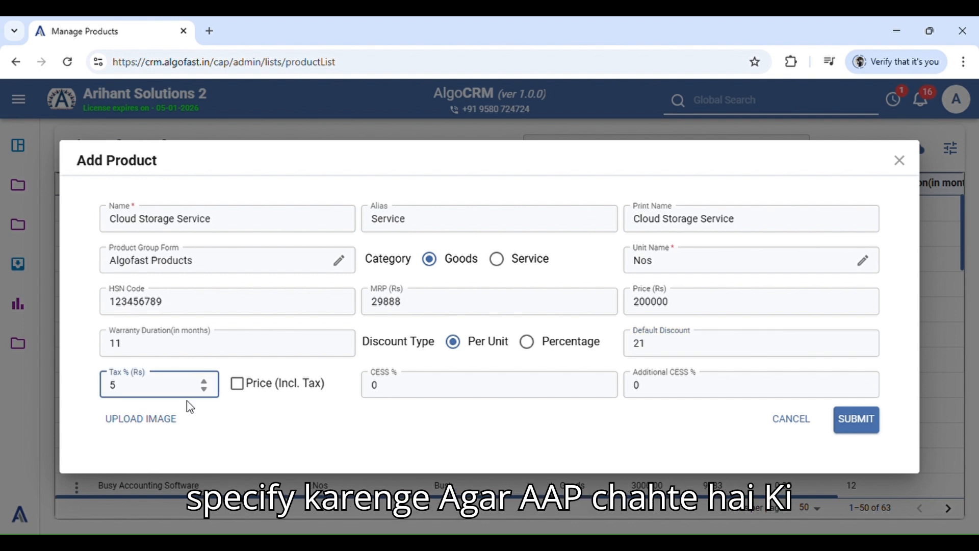
left_click(274, 424)
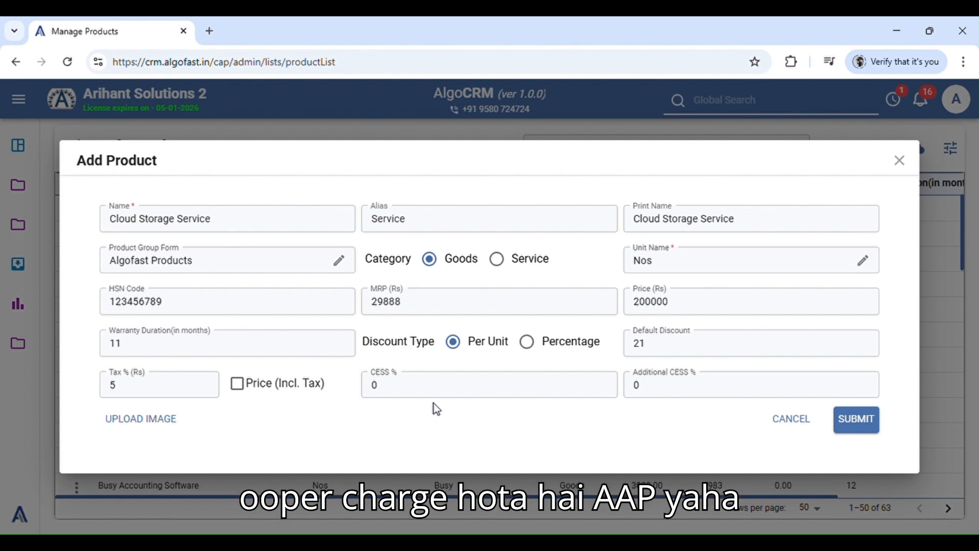
left_click(452, 396)
key("BackSpace")
type("1")
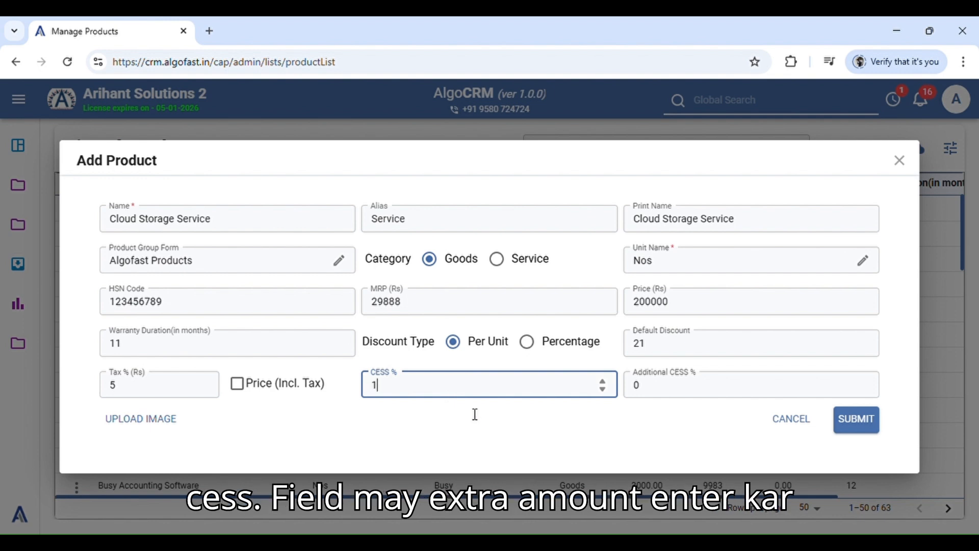
left_click(665, 396)
key("BackSpace")
type("11")
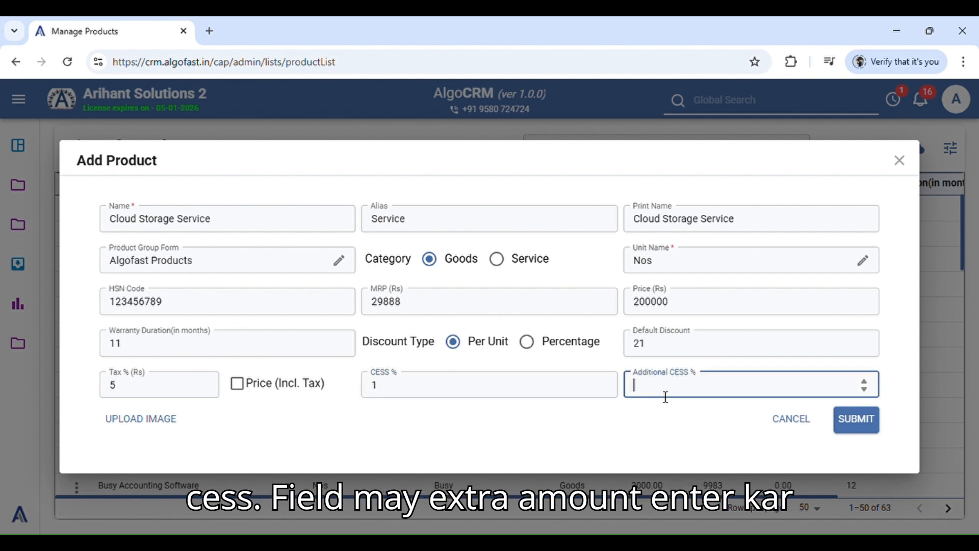
left_click(408, 389)
type("11")
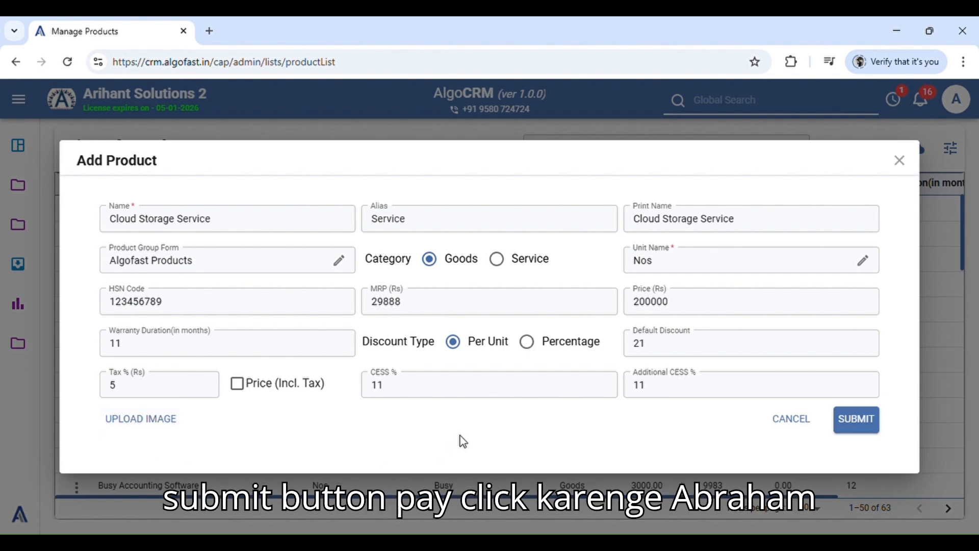
Submit the new product and close the Add Product form
left_click(872, 424)
left_click(901, 163)
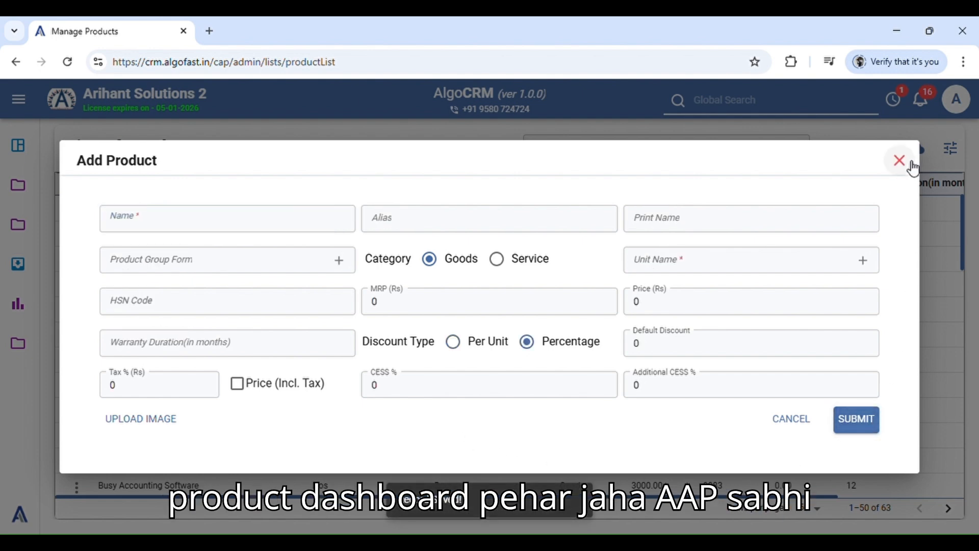
scroll(442, 400, "down", 3)
scroll(442, 400, "up", 3)
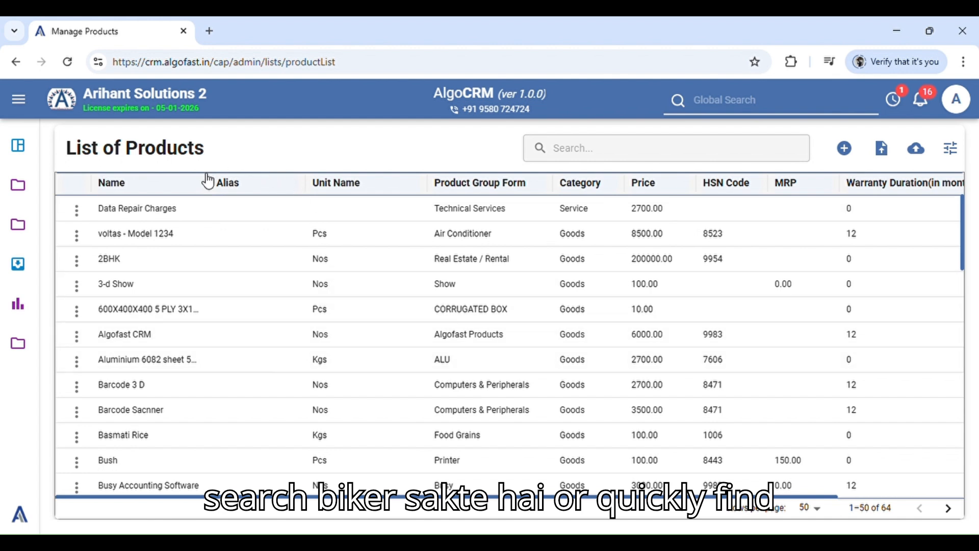
left_click(662, 156)
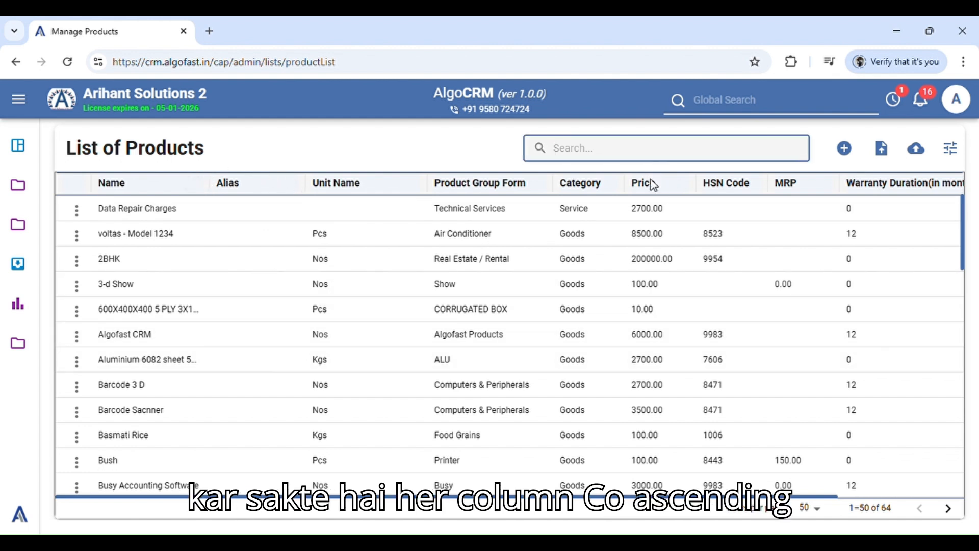
left_click(421, 436)
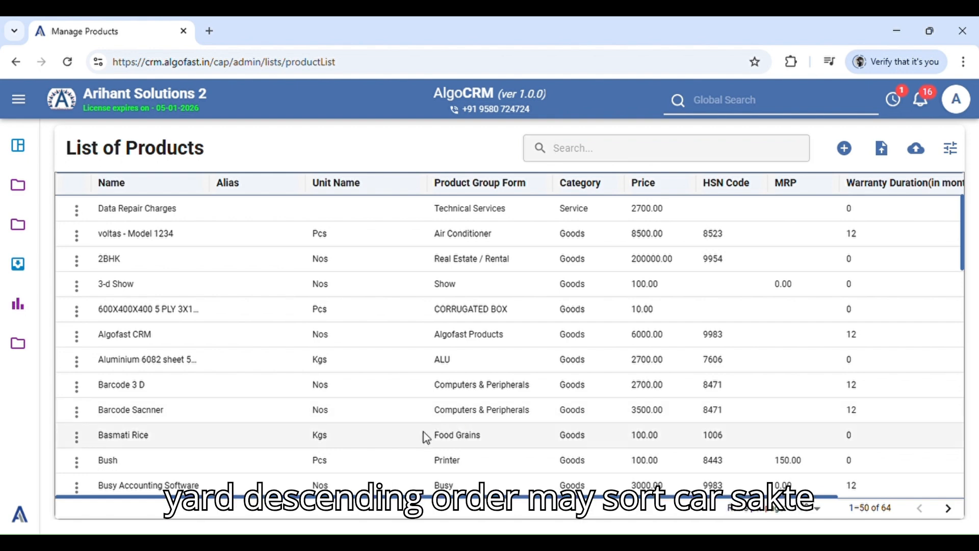
Sort the product list by name in descending order and back to ascending, and widen the Name column
left_click(201, 187)
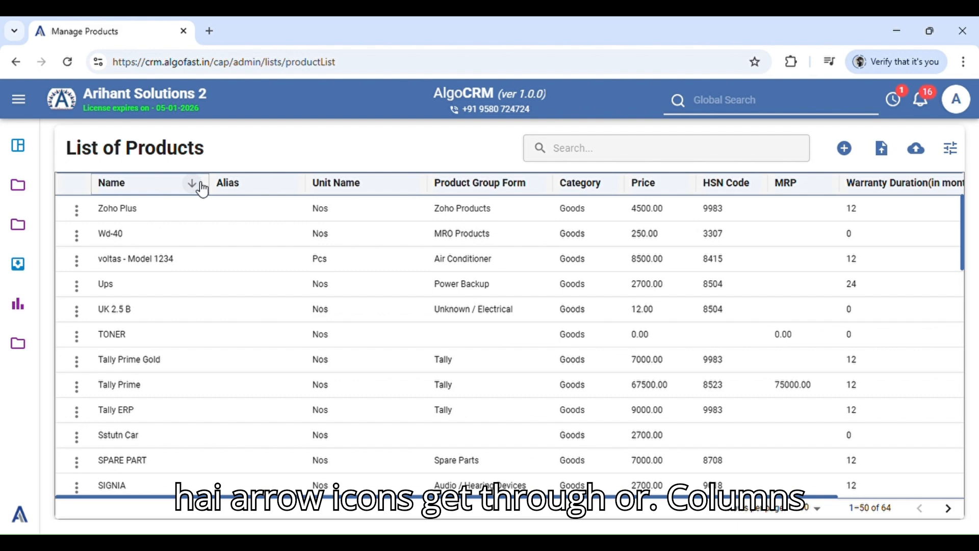
left_click(192, 183)
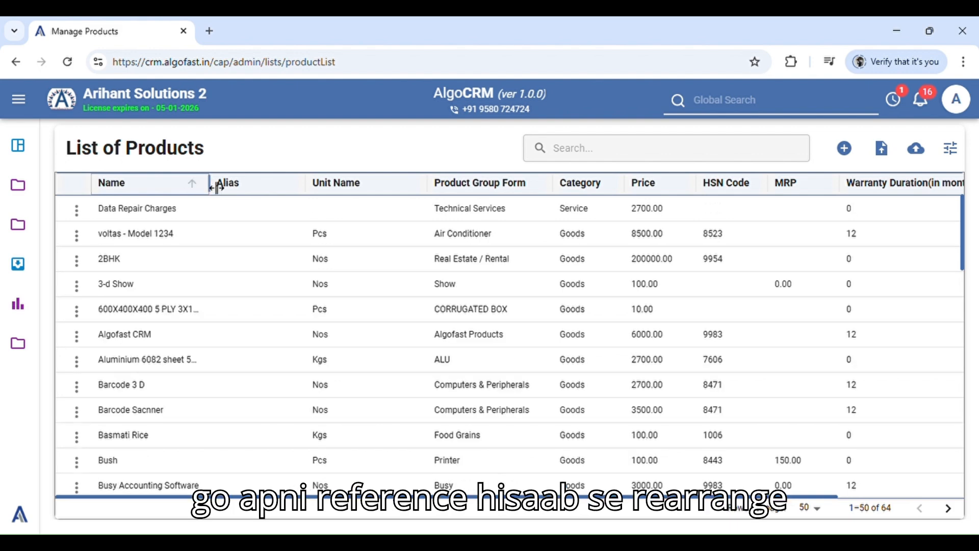
left_click_drag(214, 188, 256, 195)
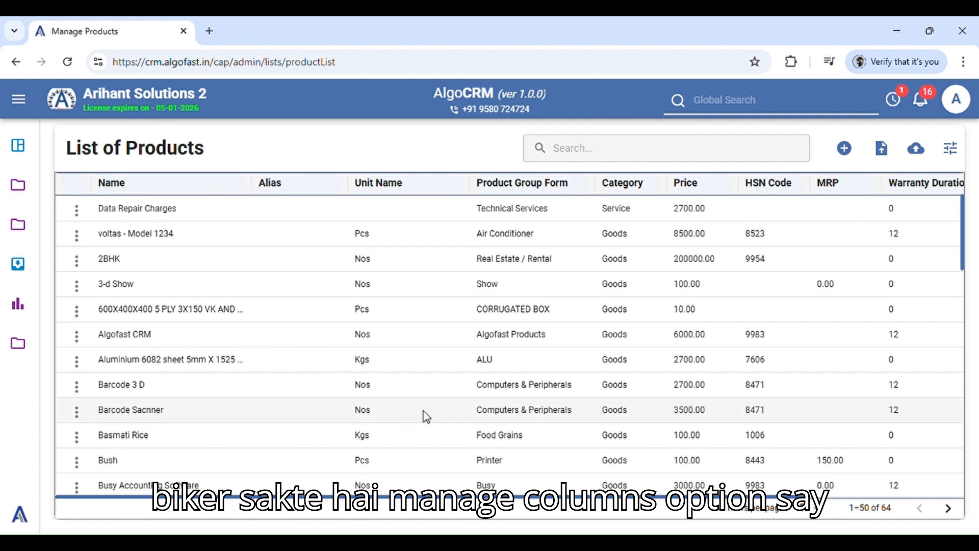
Review the product list's column visibility options and the row actions offered for the Data Repair Charges product
left_click(951, 149)
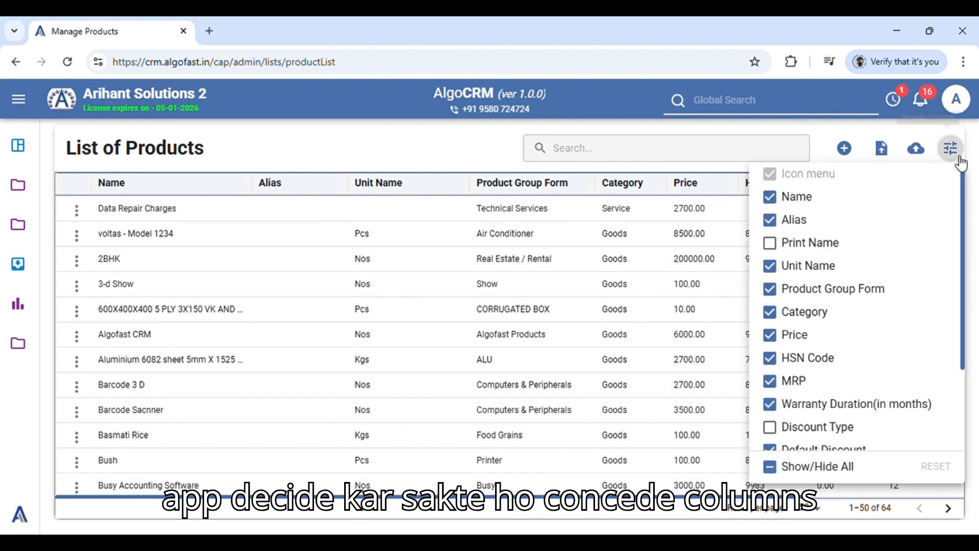
scroll(853, 338, "down", 2)
scroll(852, 339, "up", 2)
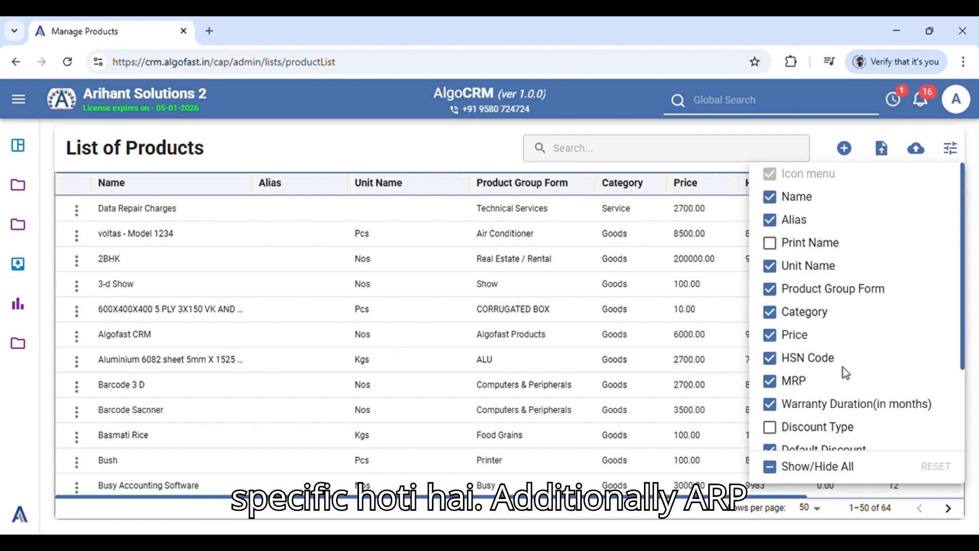
left_click(714, 408)
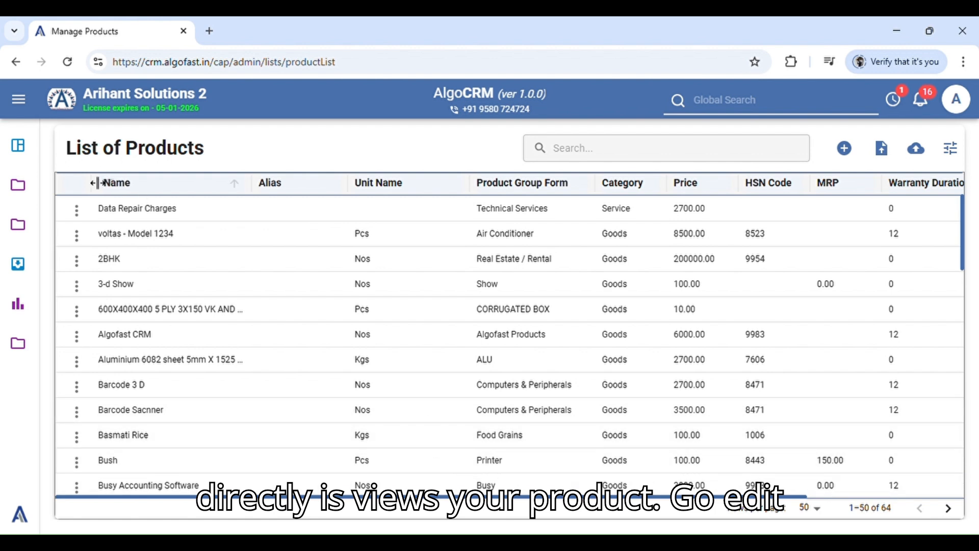
left_click(79, 211)
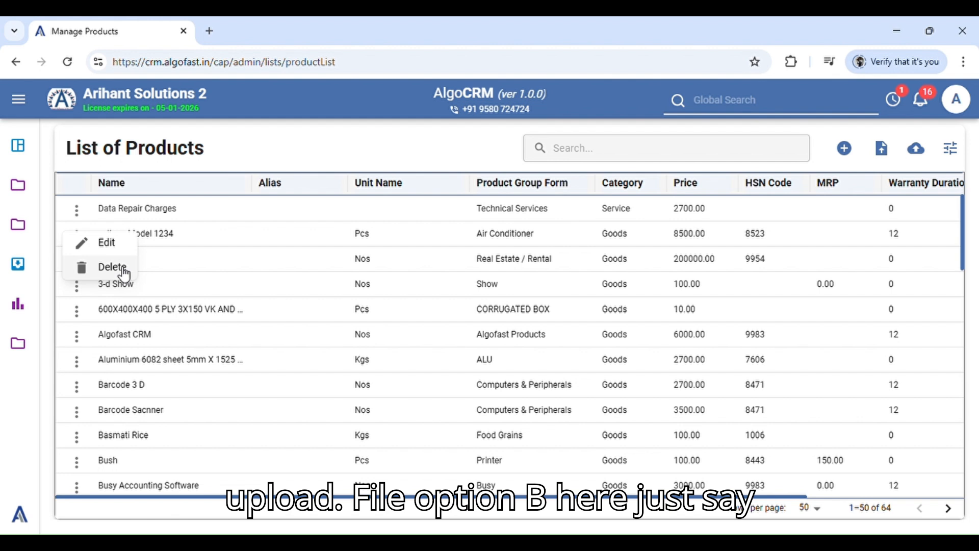
left_click(427, 398)
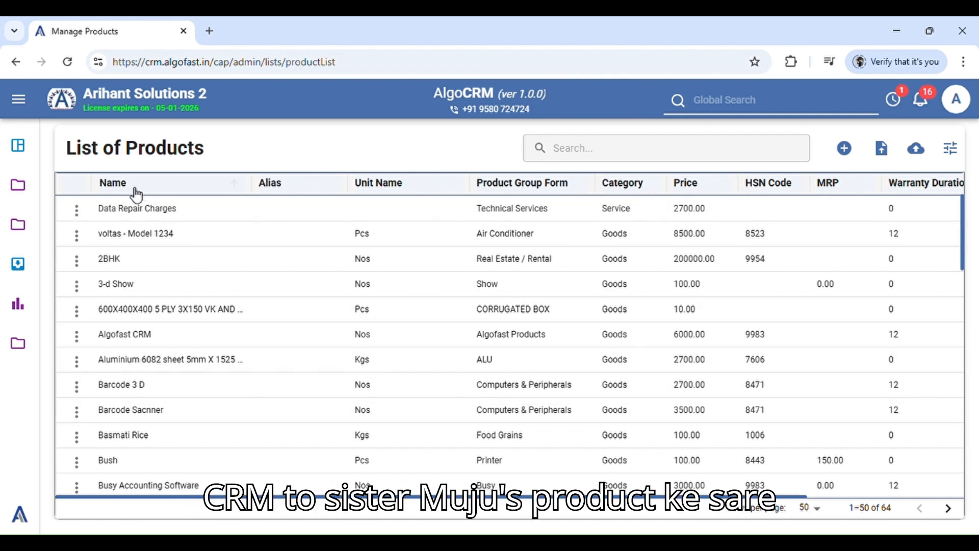
Filter the product list by the name Algofast CRM, and clear that filter to restore the full list
left_click(105, 183)
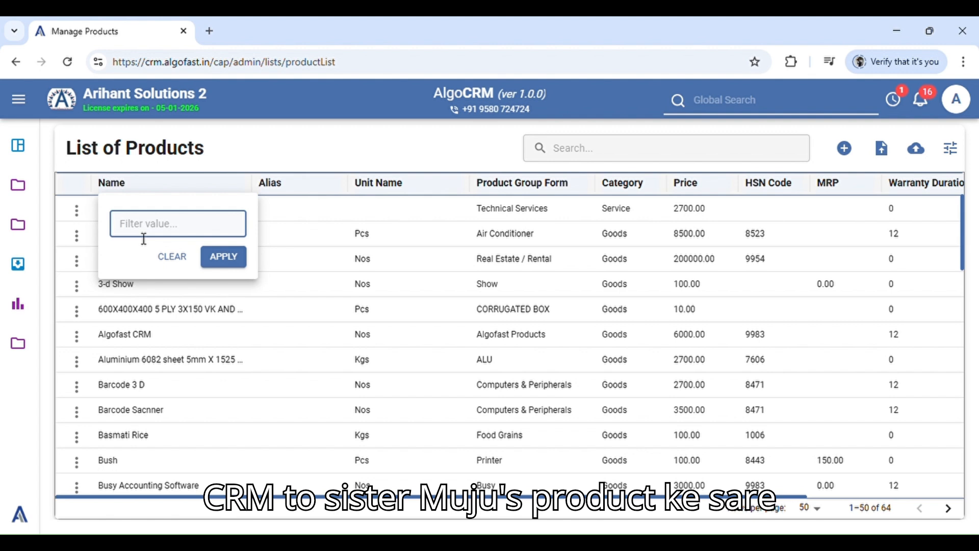
type("Algofast CRM")
left_click(233, 258)
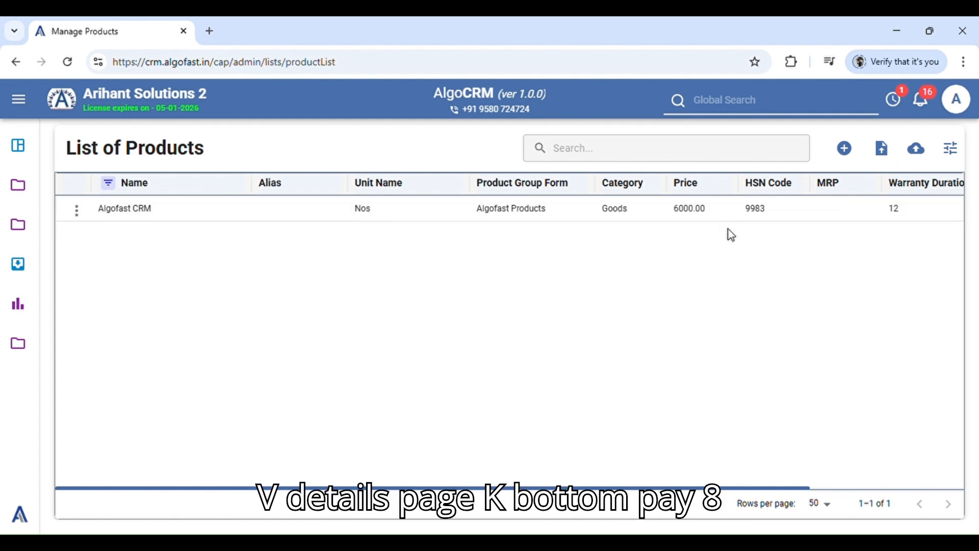
left_click(108, 183)
left_click(183, 256)
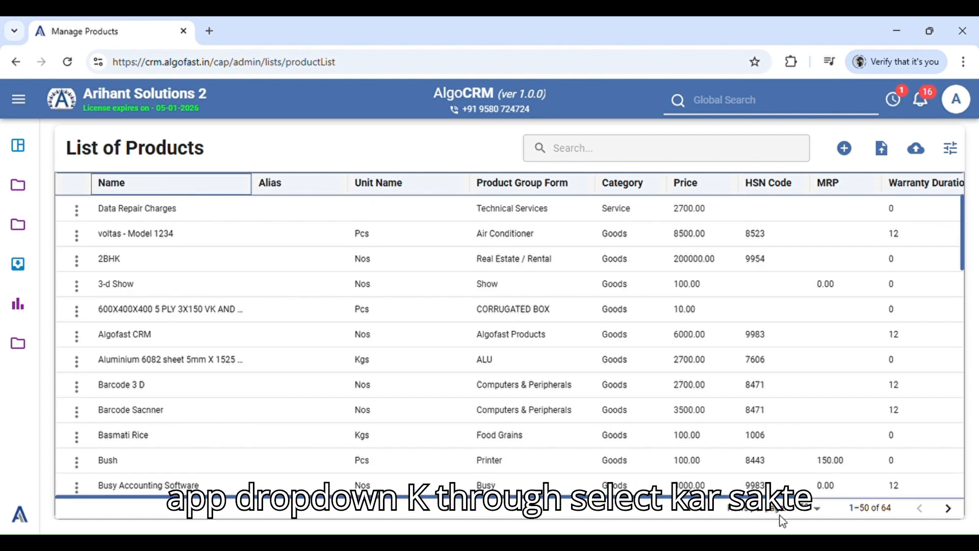
Check the rows-per-page choices available for the product list without changing the page size
left_click(815, 509)
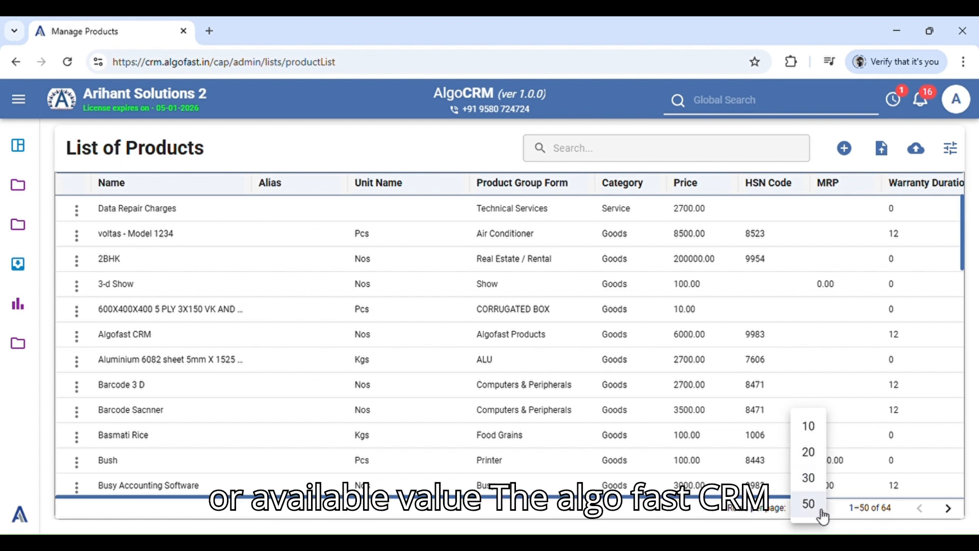
left_click(576, 485)
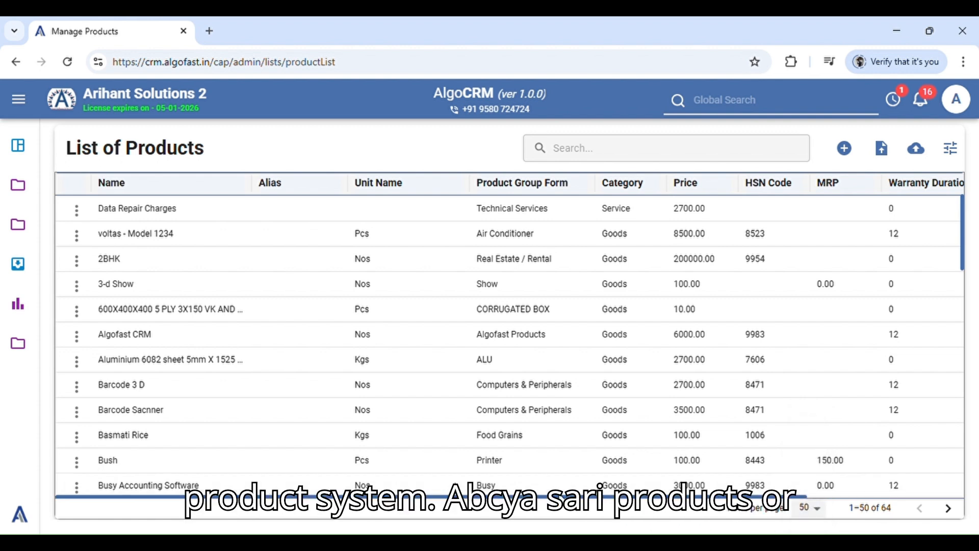